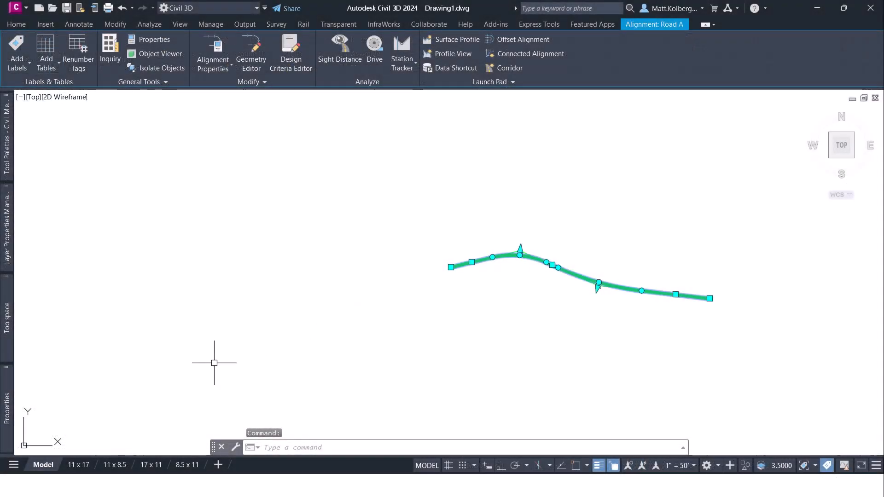
# Examine the style and layer assigned to the Road A alignment in its properties, then deselect it.
pyautogui.moveTo(4, 420)
pyautogui.click(132, 138)
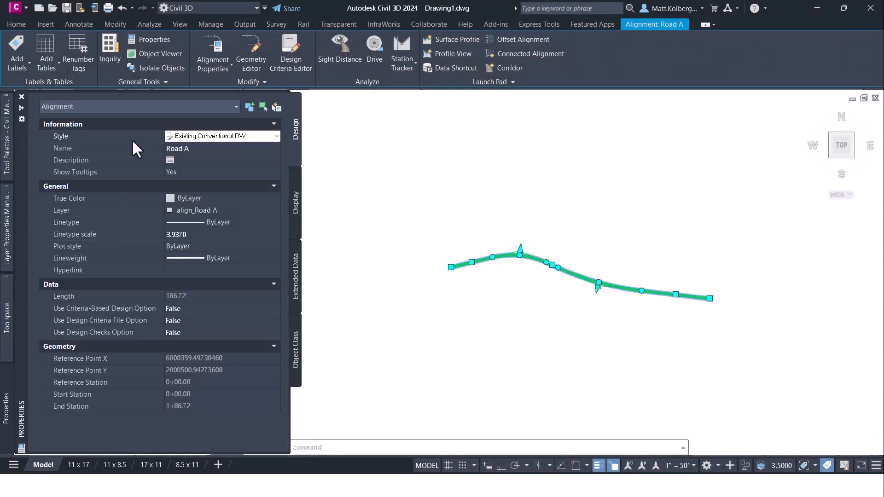
pyautogui.click(210, 135)
pyautogui.click(211, 135)
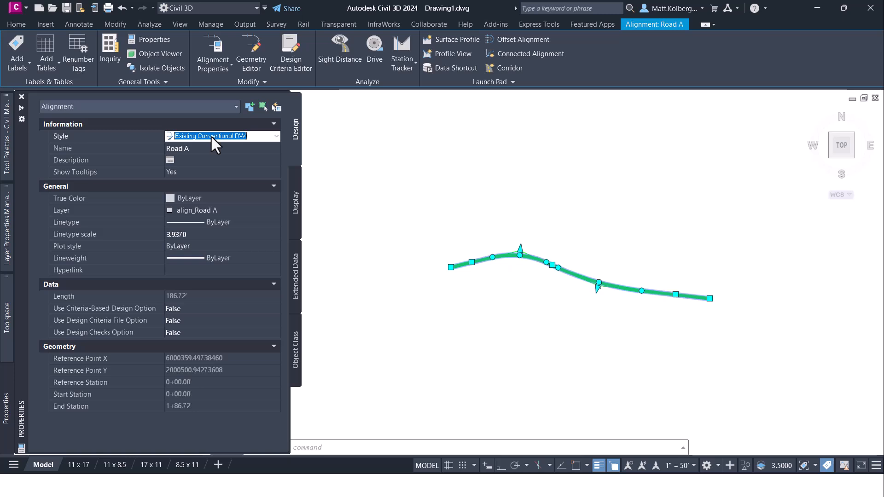
pyautogui.click(191, 210)
pyautogui.click(191, 210)
pyautogui.click(203, 209)
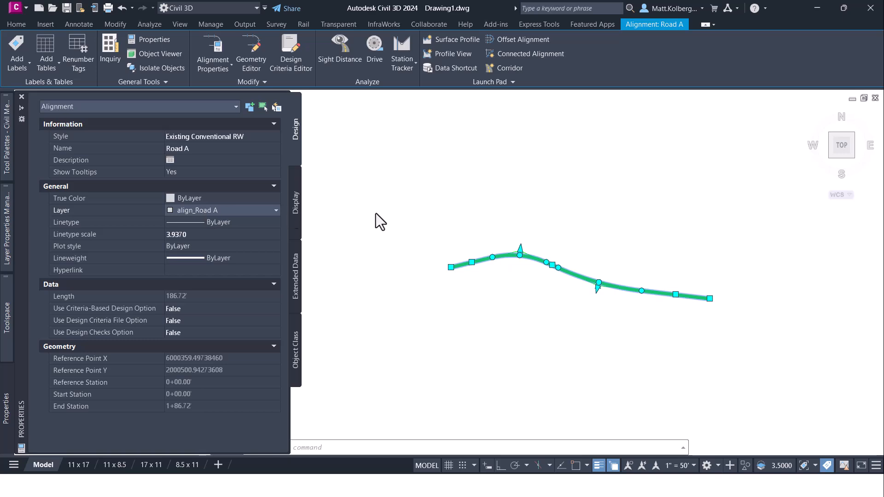
pyautogui.press('Escape')
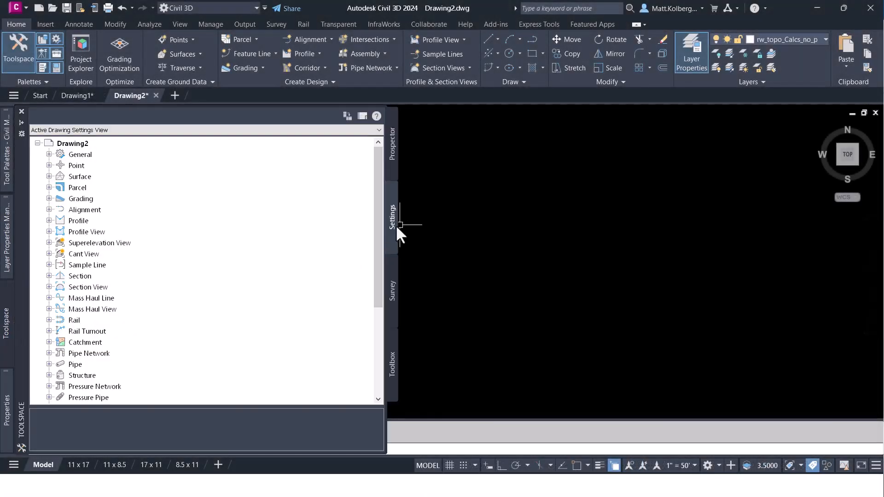
# Open Drawing2's drawing settings and examine the layer assigned to the Alignment object in the object layers.
pyautogui.rightClick(104, 144)
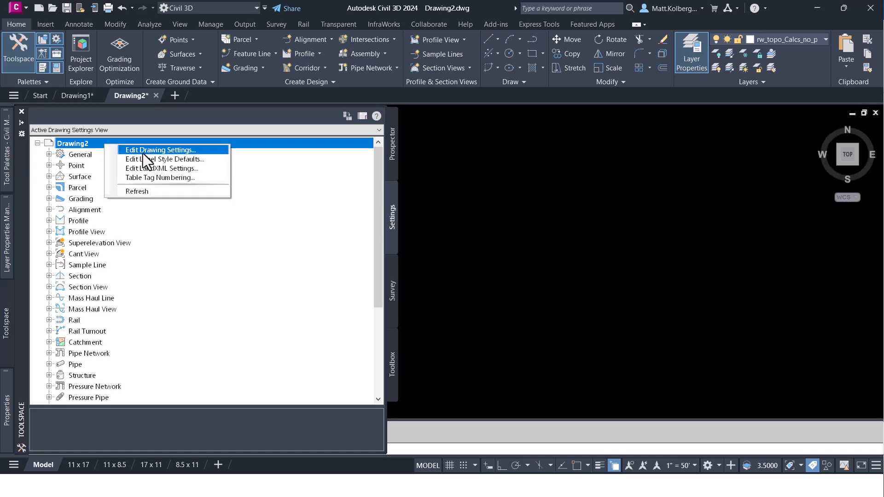
pyautogui.click(143, 151)
pyautogui.click(344, 139)
pyautogui.click(374, 134)
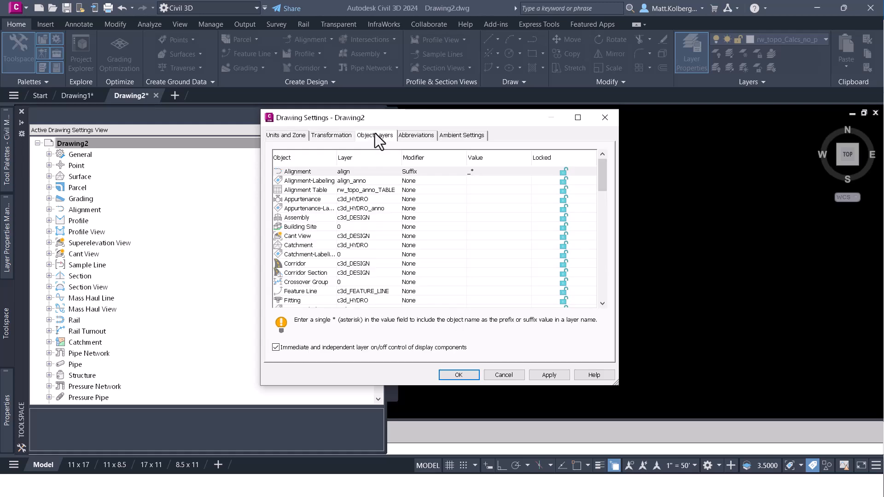
pyautogui.click(300, 174)
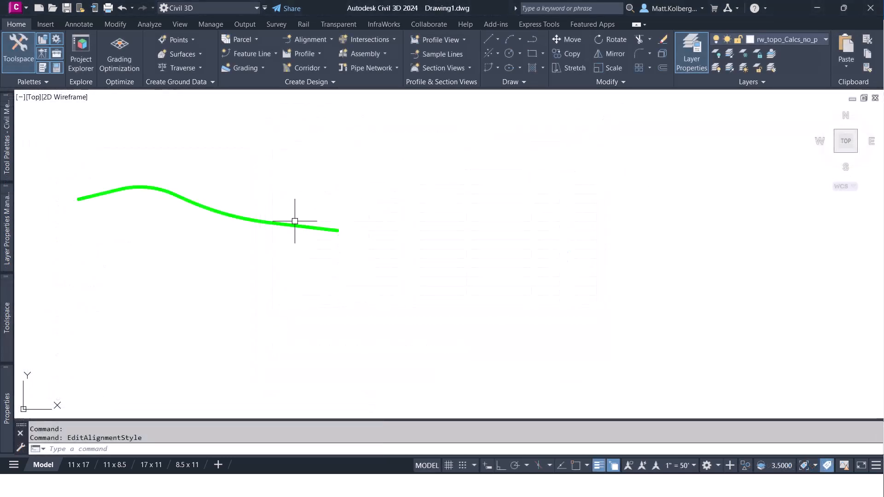
# Hide the Curve component in the plan display of Road A's alignment style and apply the change.
pyautogui.click(295, 222)
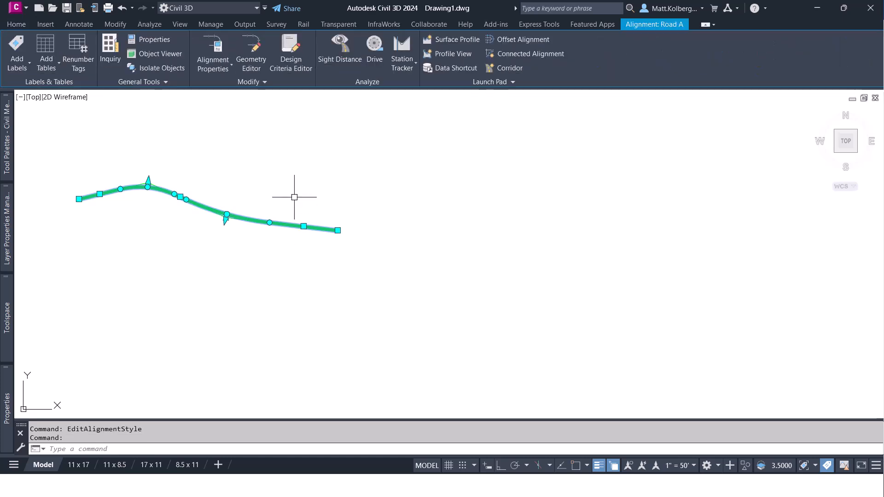
pyautogui.rightClick(295, 153)
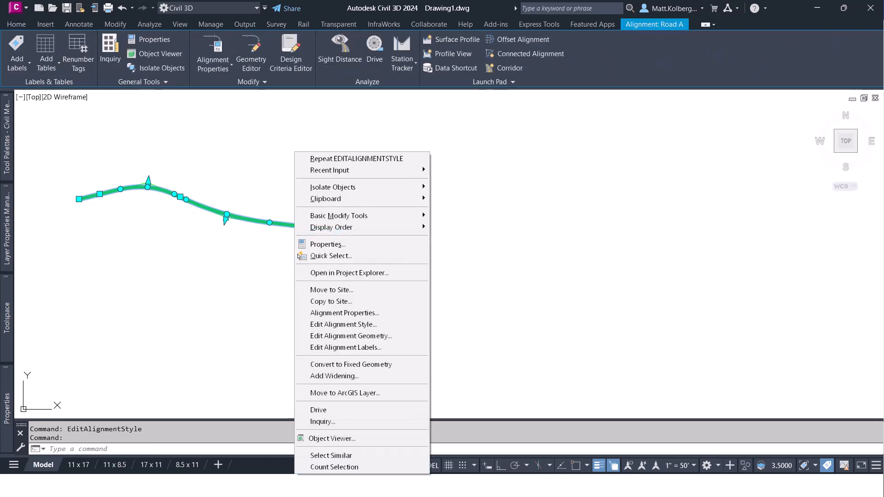
pyautogui.click(363, 324)
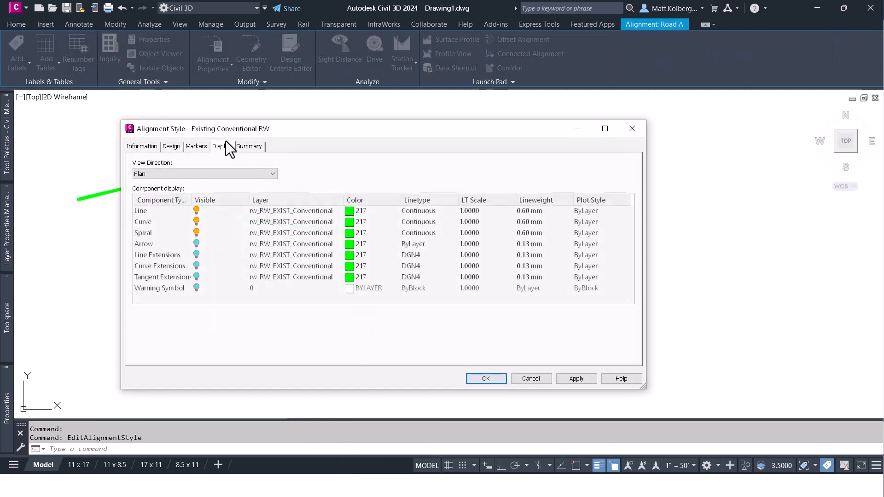
pyautogui.moveTo(294, 135); pyautogui.dragTo(484, 121)
pyautogui.click(328, 209)
pyautogui.click(386, 208)
pyautogui.click(763, 365)
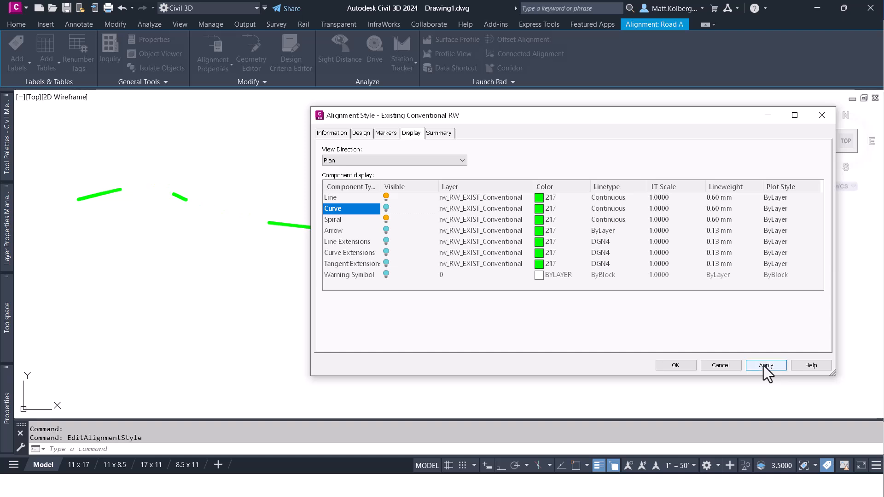
# Make the Curve component visible again, apply it, and check the layer choices for the component without changing them.
pyautogui.click(386, 208)
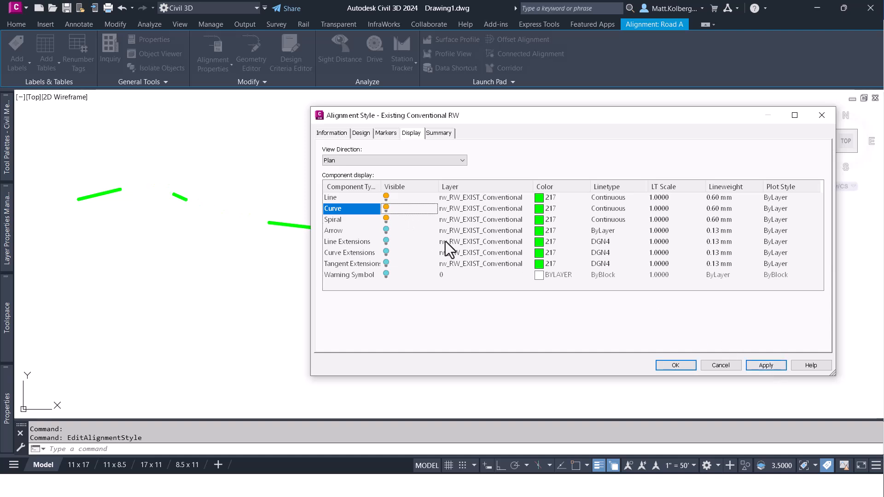
pyautogui.click(761, 365)
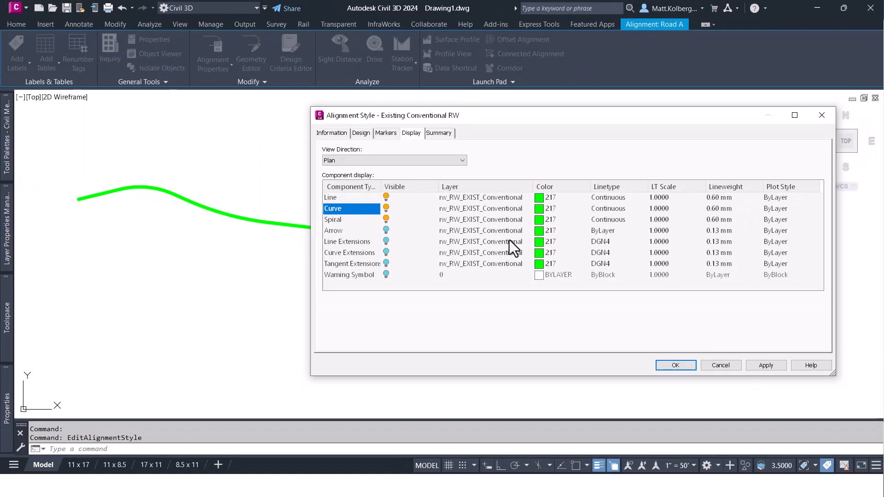
pyautogui.click(485, 203)
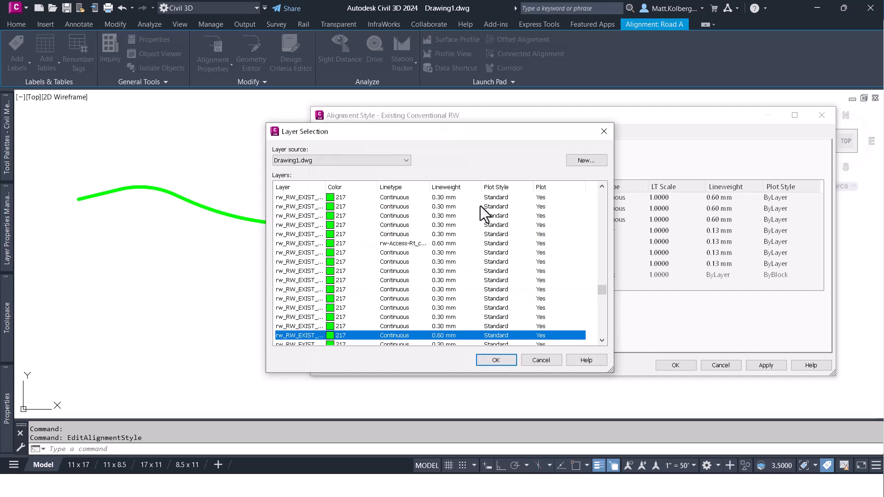
pyautogui.press('Return')
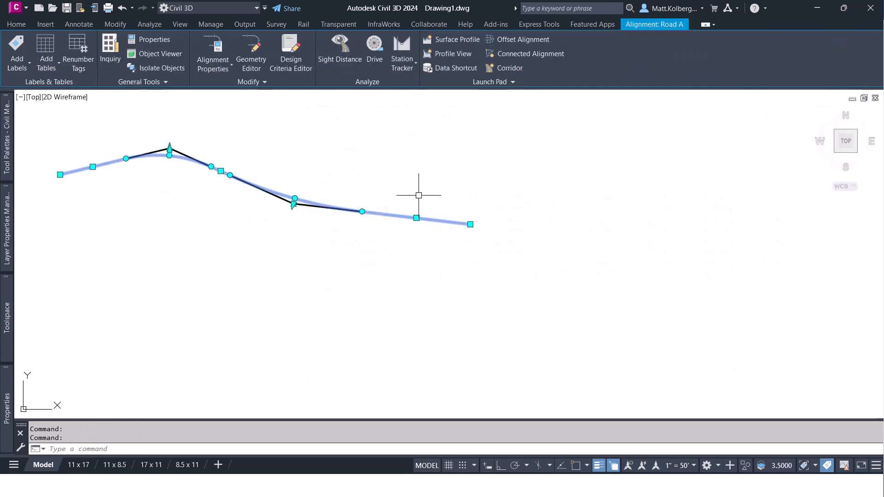
# Open the style of the Road A alignment and review the colours of its display components.
pyautogui.rightClick(419, 197)
pyautogui.click(481, 322)
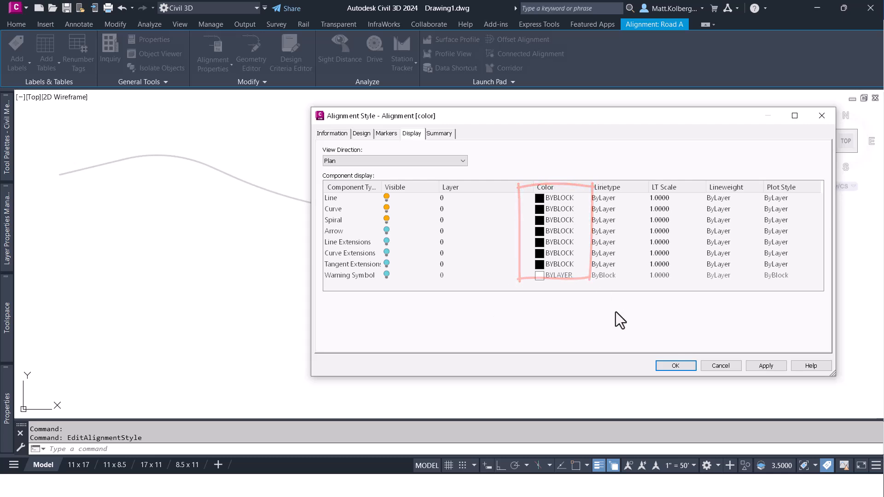
pyautogui.click(675, 366)
# Set the Road A alignment's True Color to Magenta and deselect it.
pyautogui.moveTo(8, 410)
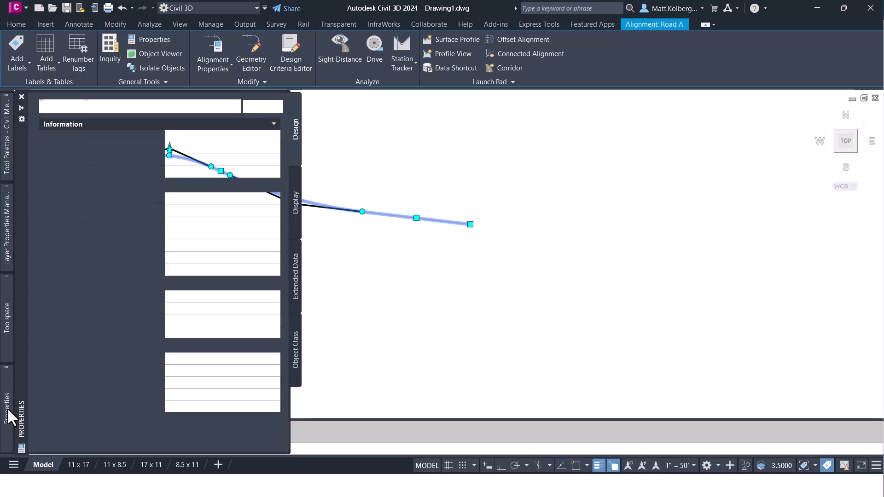
pyautogui.click(211, 195)
pyautogui.click(212, 194)
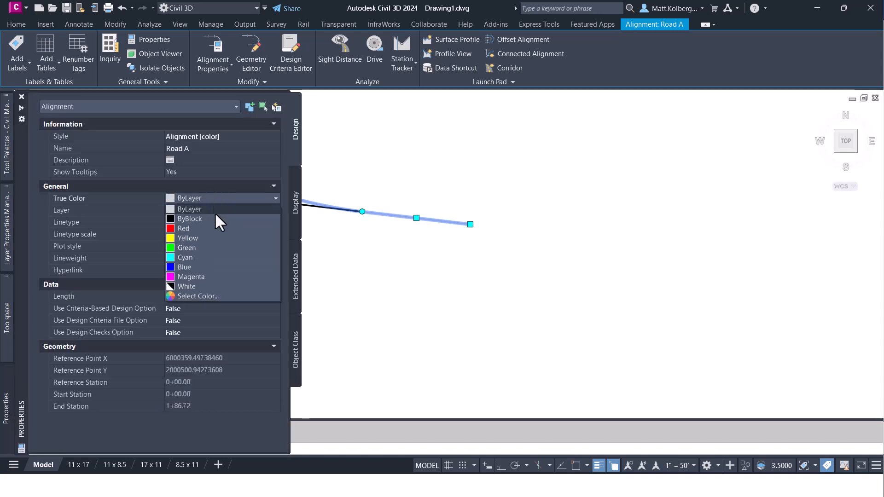
pyautogui.click(220, 277)
pyautogui.press('Escape')
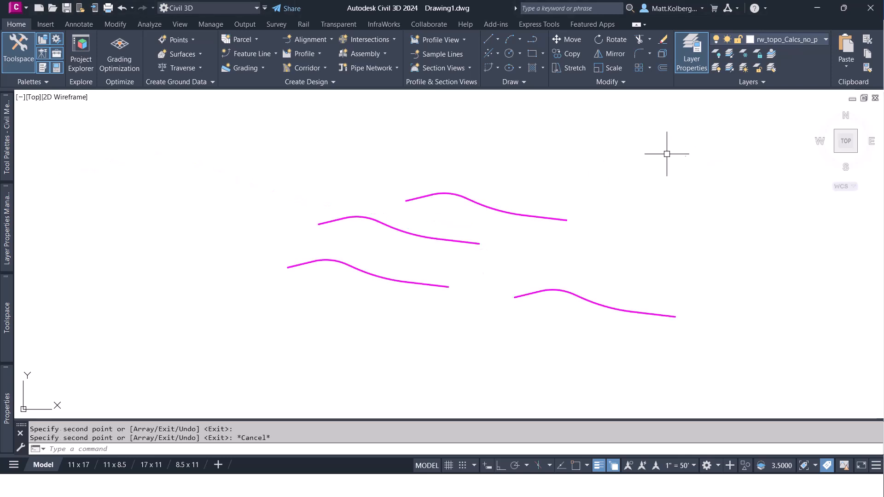
# Select the four copied alignments together and change their style to _No Display.
pyautogui.click(667, 154)
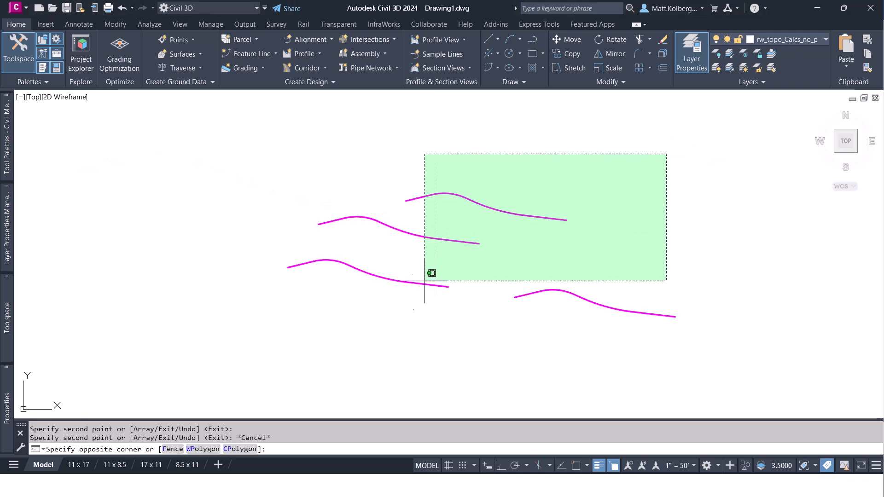
pyautogui.click(373, 316)
pyautogui.moveTo(6, 408)
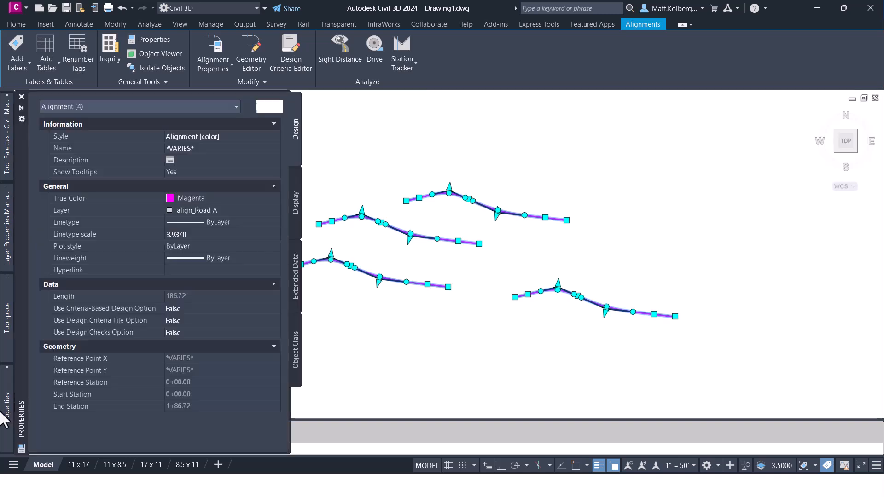
pyautogui.click(244, 138)
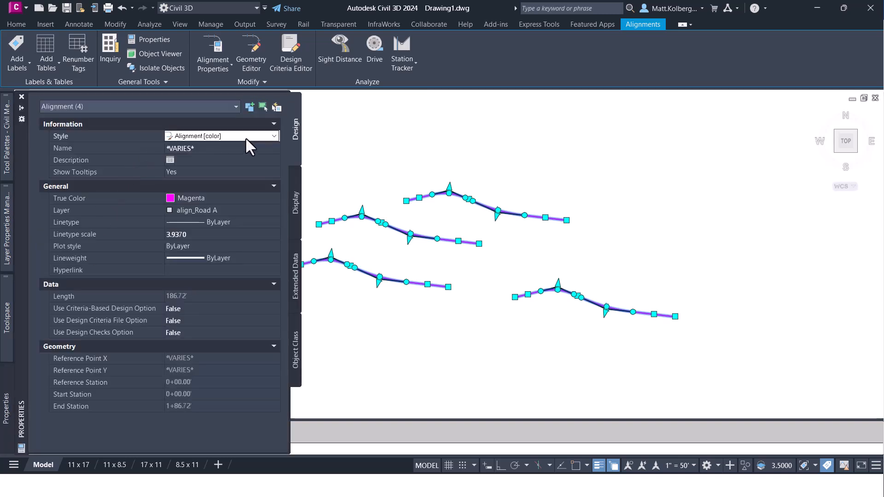
pyautogui.click(245, 137)
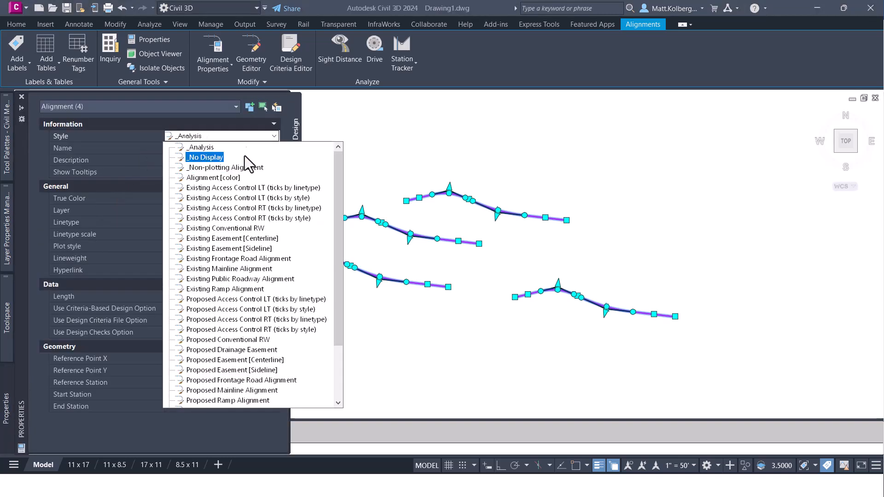
pyautogui.click(206, 159)
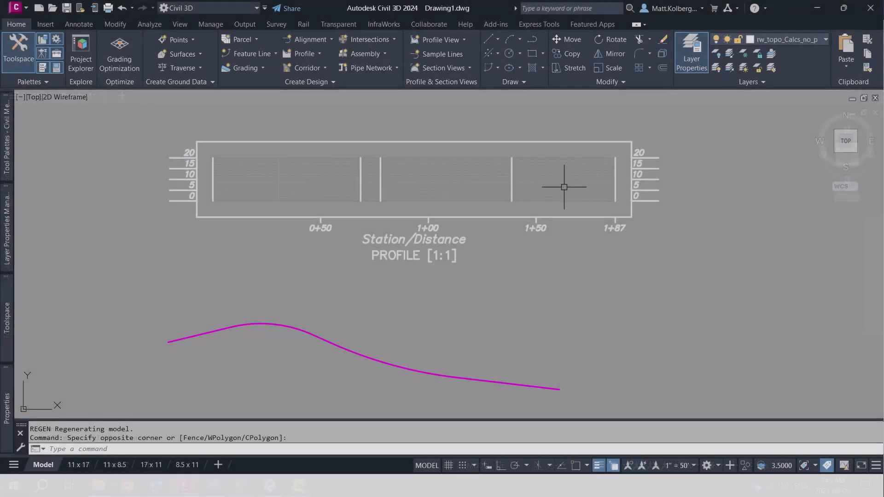
# Open the Road A profile view's style and examine its display components, including the graph title and left axis items.
pyautogui.click(587, 195)
pyautogui.rightClick(541, 174)
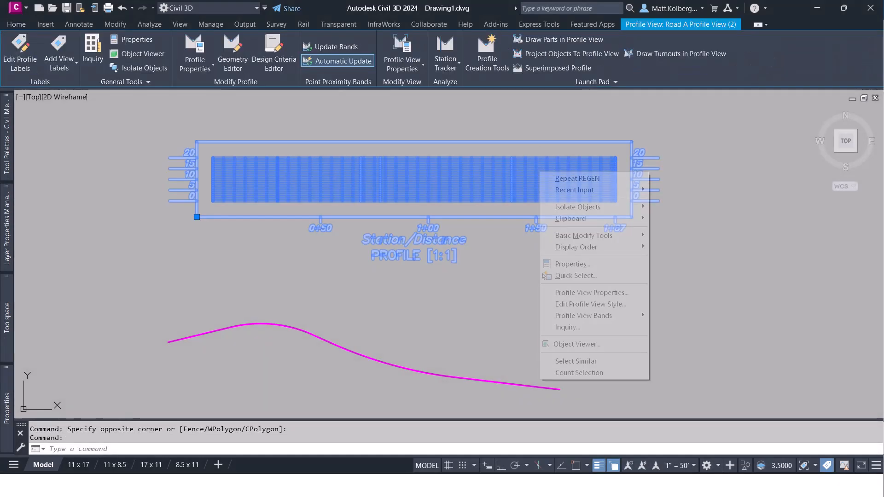
pyautogui.click(609, 303)
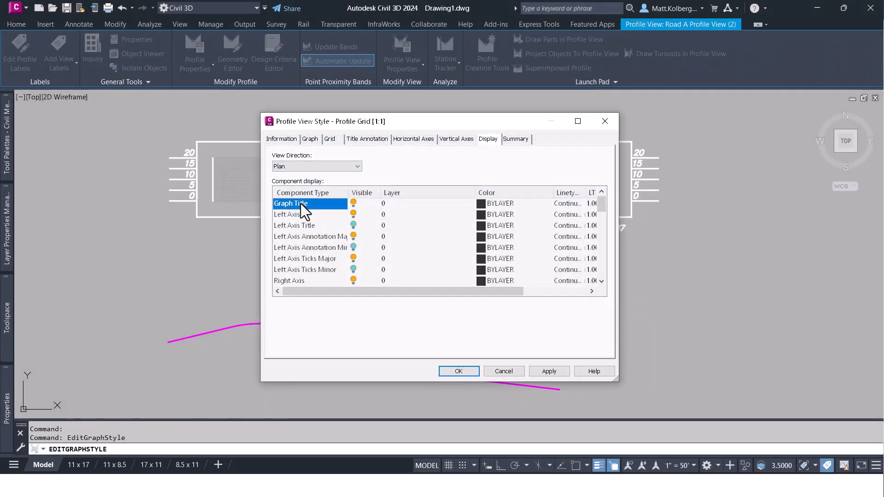
pyautogui.click(298, 215)
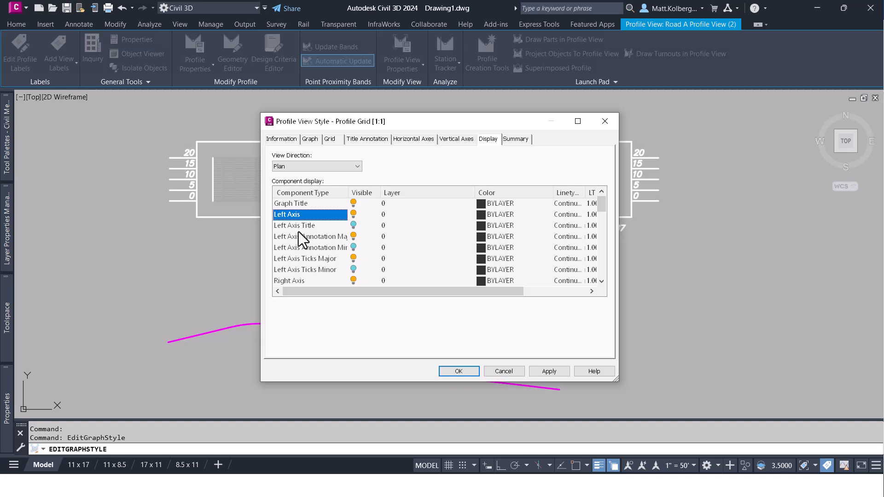
pyautogui.click(300, 236)
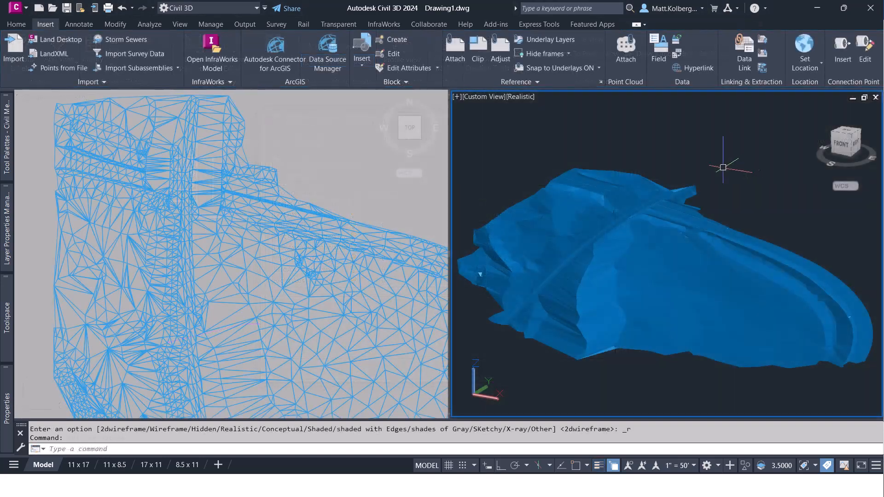
# Open the TIN surface's style for editing and select the Triangles component in the Plan view direction's display settings.
pyautogui.click(345, 233)
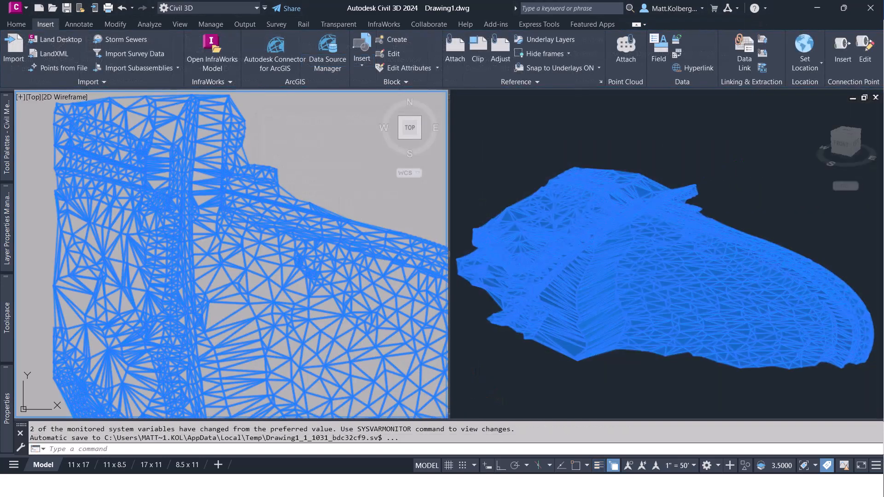
pyautogui.click(333, 223)
pyautogui.rightClick(333, 223)
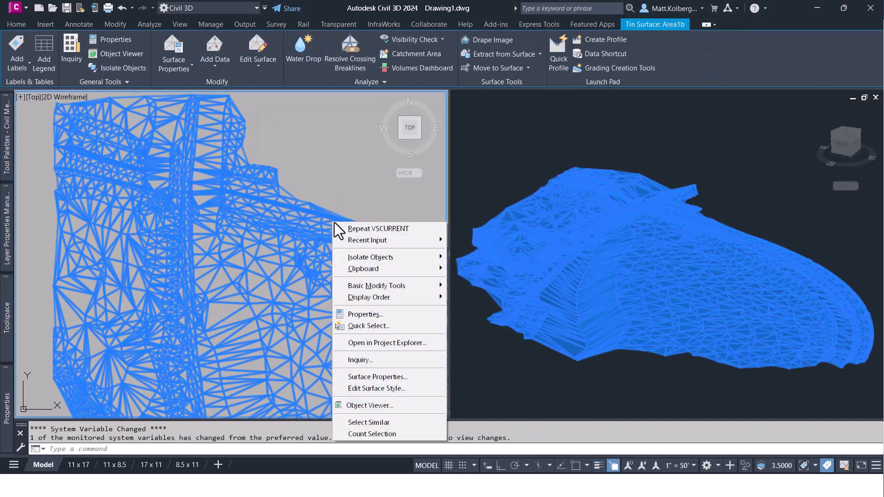
pyautogui.click(421, 388)
pyautogui.click(502, 140)
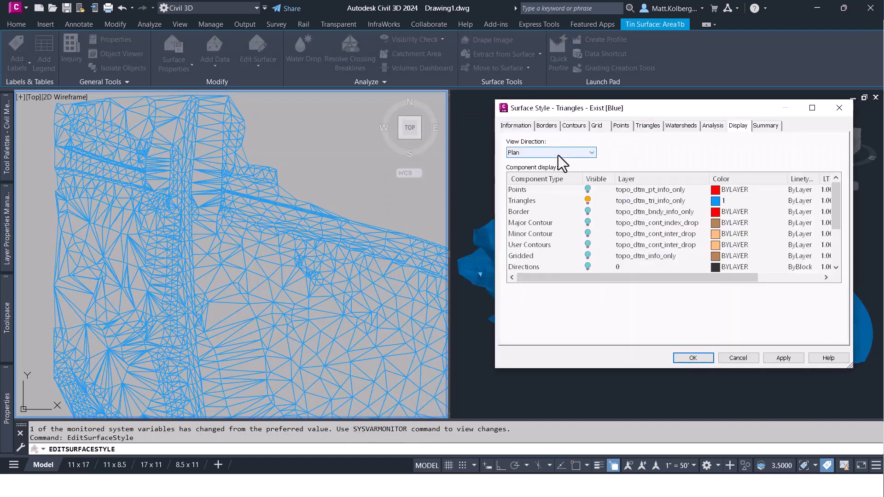
pyautogui.click(558, 155)
pyautogui.click(558, 155)
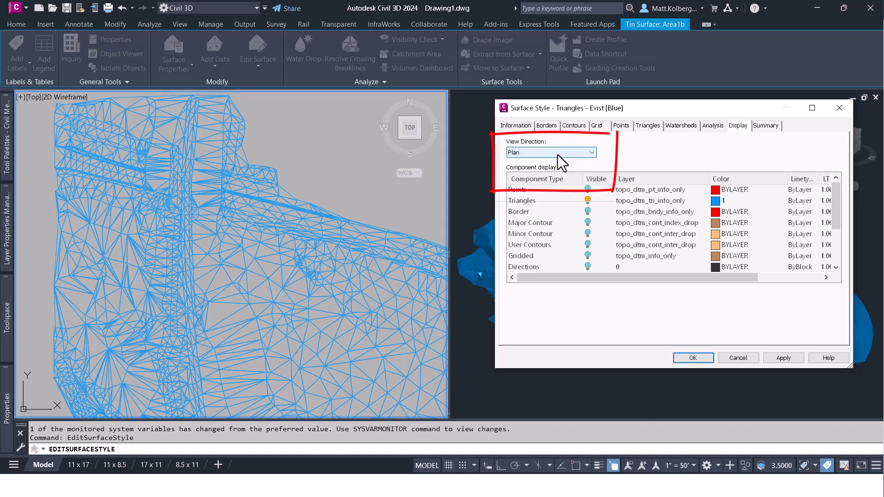
pyautogui.click(524, 200)
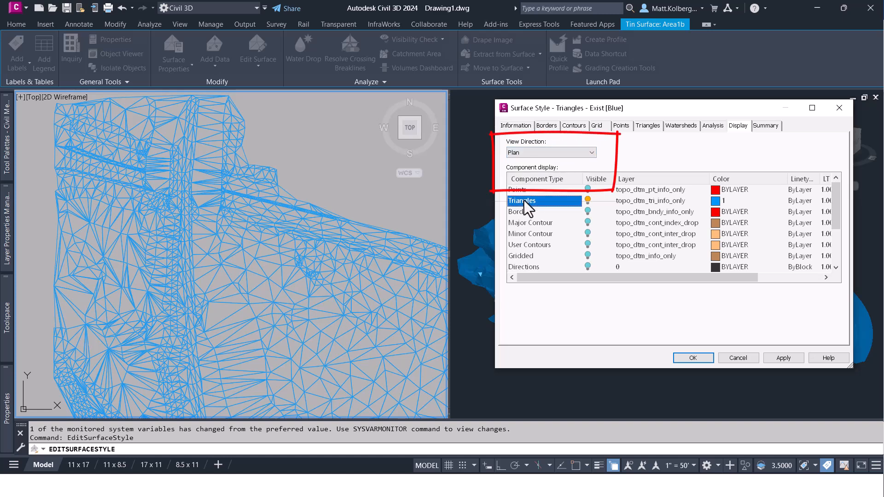
# Switch the surface style to the Model view direction, convert the Triangles component's color to true color, set it to 239,106,11 and apply it.
pyautogui.moveTo(643, 114); pyautogui.dragTo(185, 115)
pyautogui.click(110, 153)
pyautogui.click(99, 167)
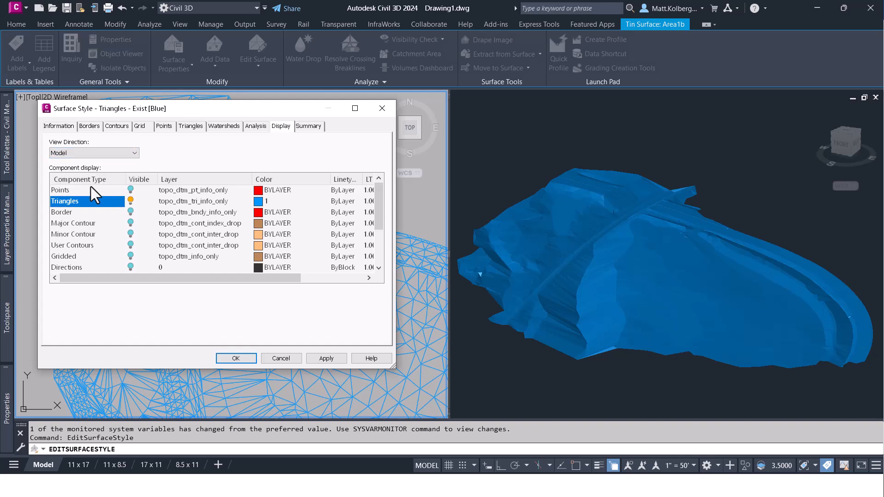
pyautogui.click(268, 201)
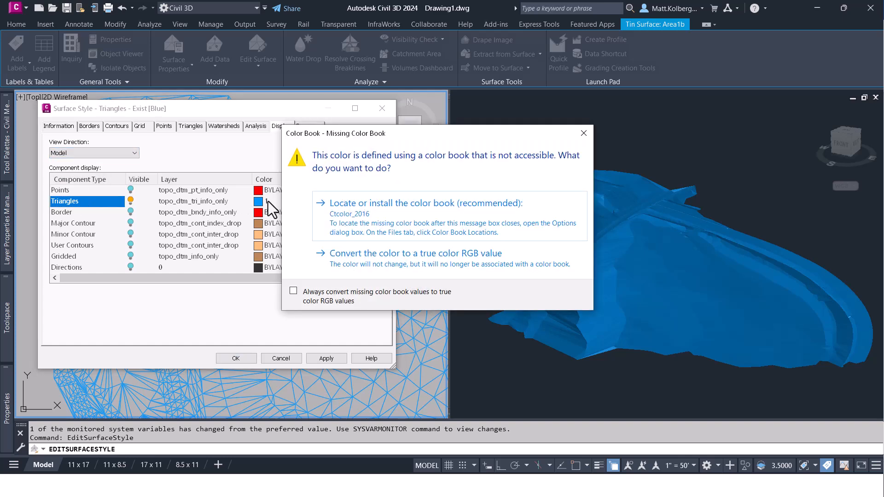
pyautogui.click(399, 257)
pyautogui.click(349, 202)
pyautogui.click(427, 334)
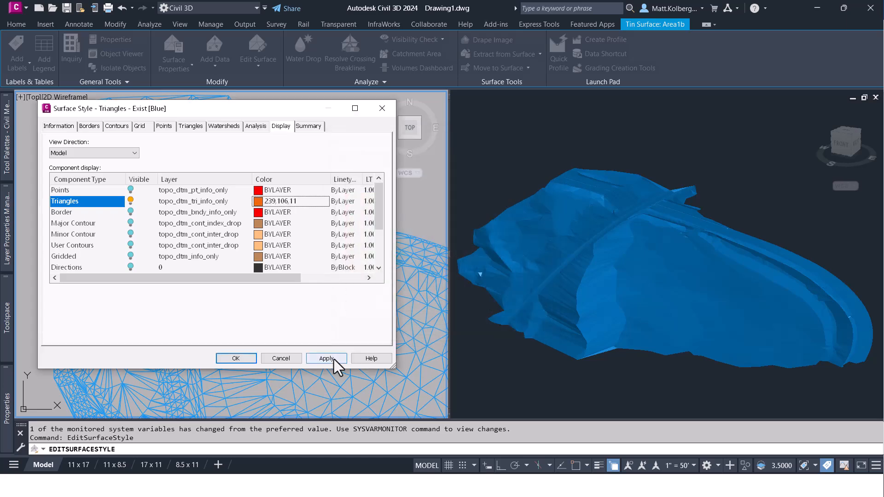
pyautogui.click(326, 358)
pyautogui.moveTo(272, 113)
pyautogui.mouseDown()
pyautogui.moveTo(379, 123)
pyautogui.moveTo(712, 123)
pyautogui.mouseUp()
pyautogui.click(673, 368)
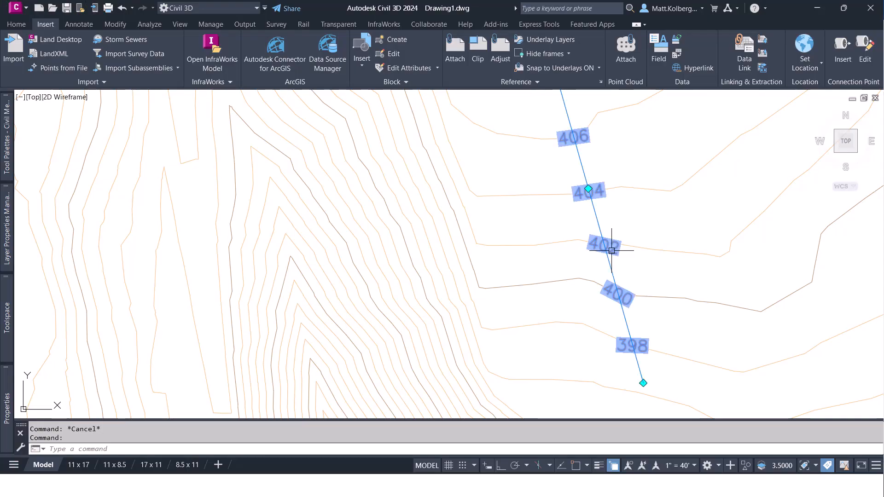
pyautogui.rightClick(608, 237)
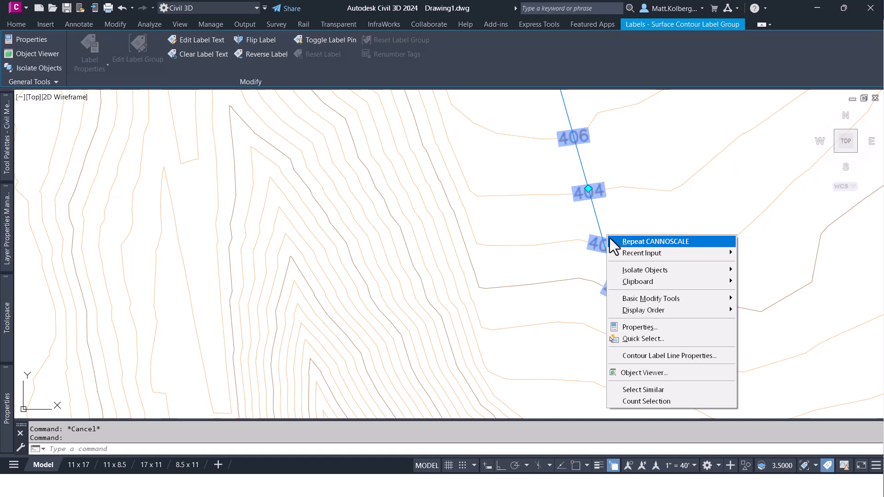
pyautogui.press('Escape')
pyautogui.press('Escape')
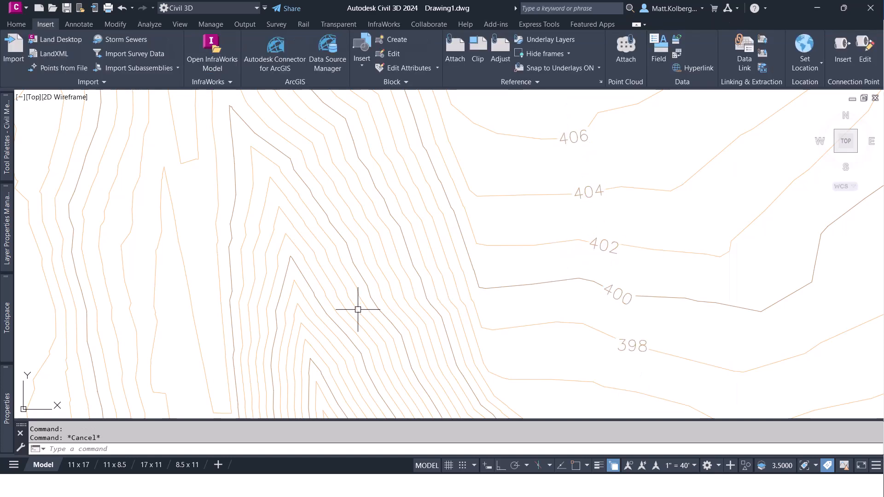
# Open the Existing [Ground] surface contour label style for editing and examine its general settings, including text style, layer and orientation reference.
pyautogui.moveTo(2, 329)
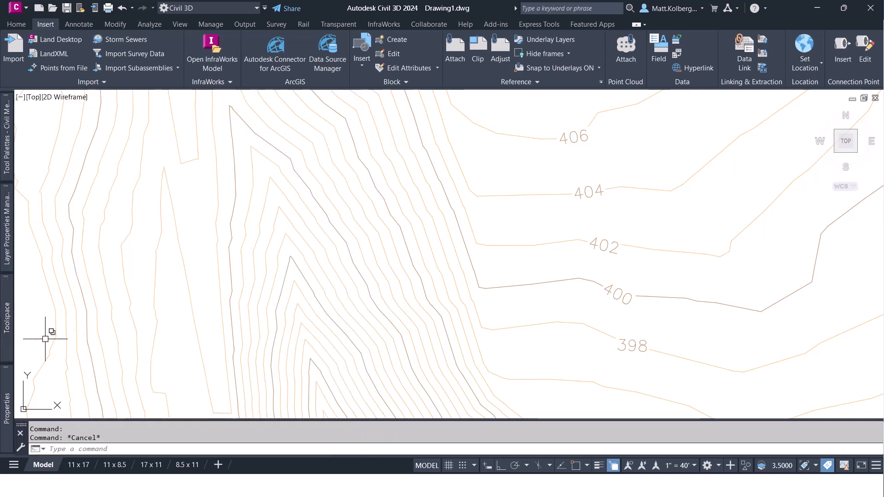
pyautogui.moveTo(2, 352)
pyautogui.rightClick(184, 216)
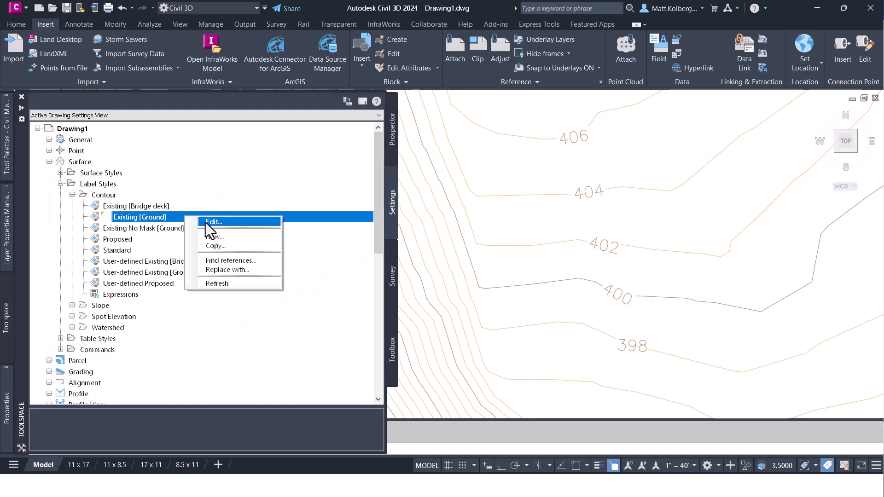
pyautogui.click(225, 223)
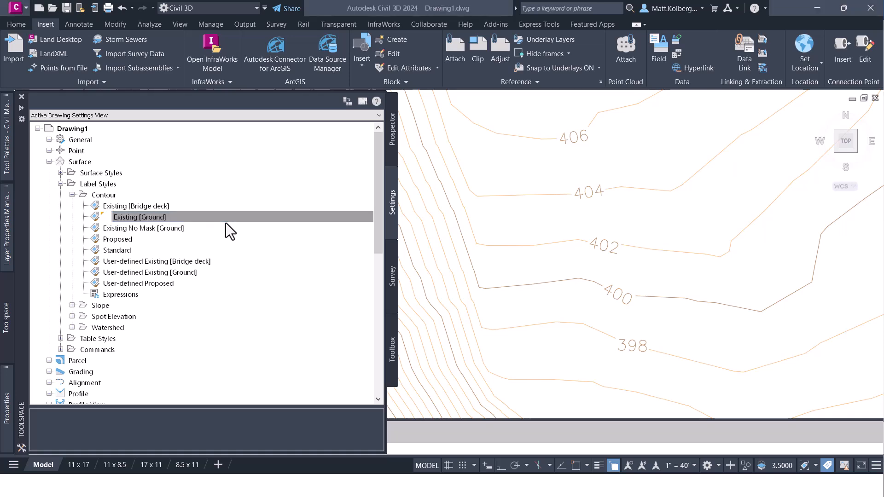
pyautogui.click(312, 140)
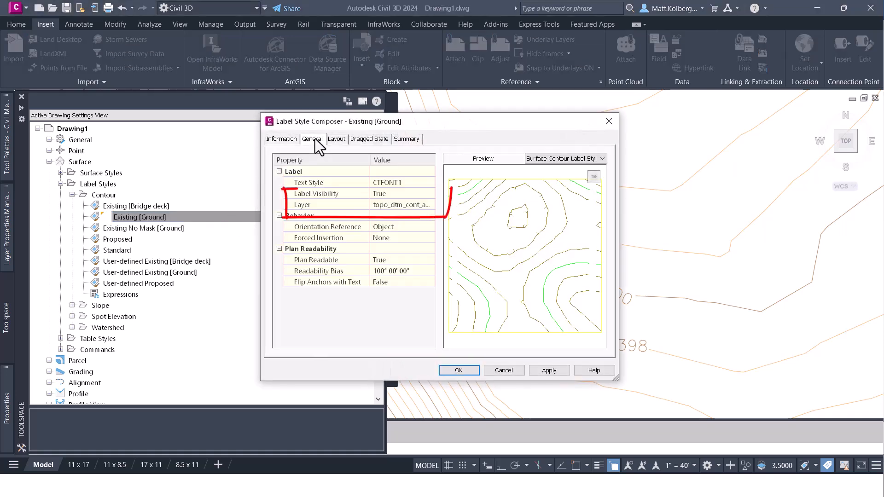
pyautogui.click(326, 184)
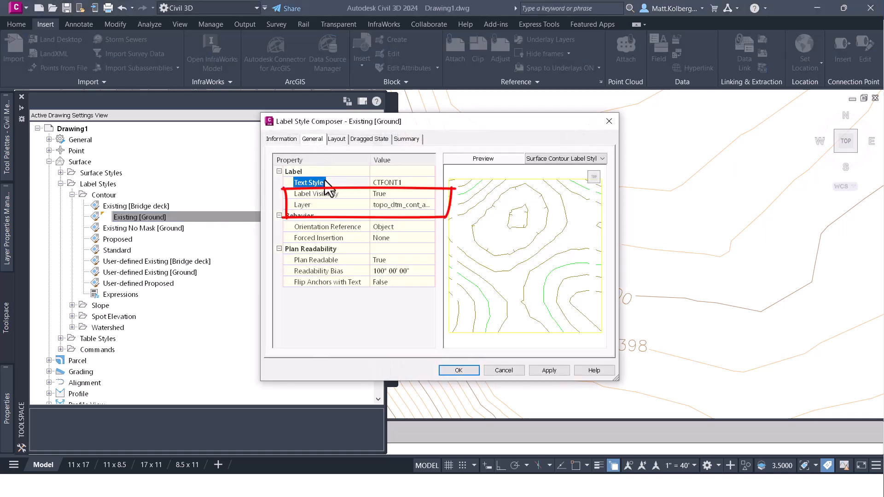
pyautogui.click(327, 204)
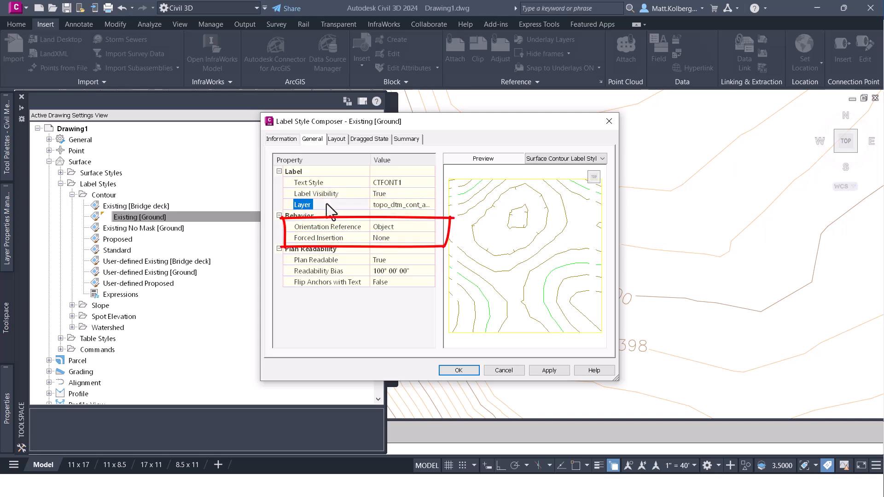
pyautogui.click(329, 227)
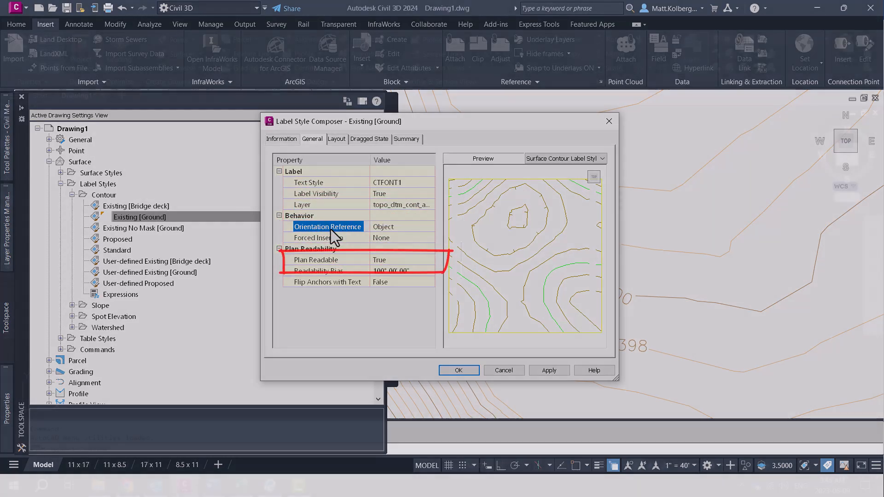